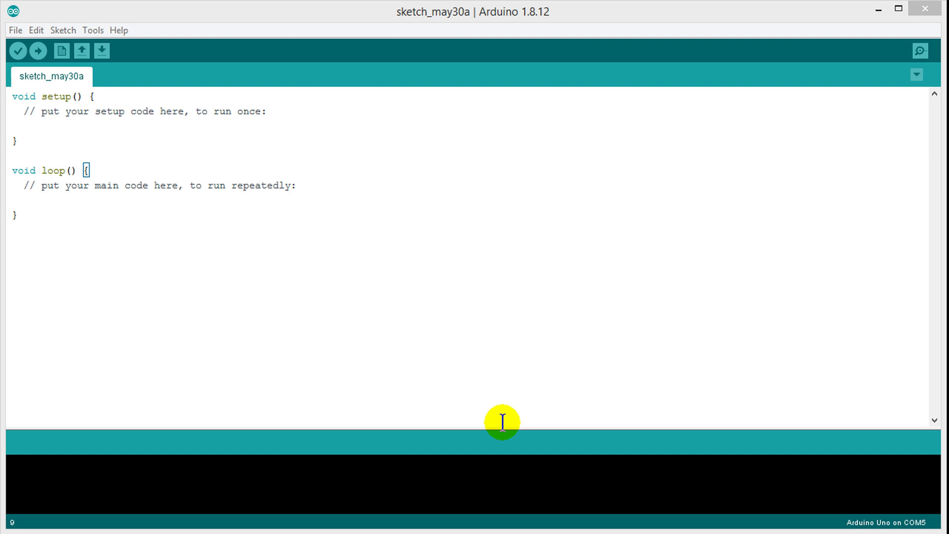
Open the ArduinoISP example sketch and keep Arduino Uno as the board
left_click(16, 30)
mouse_move(49, 112)
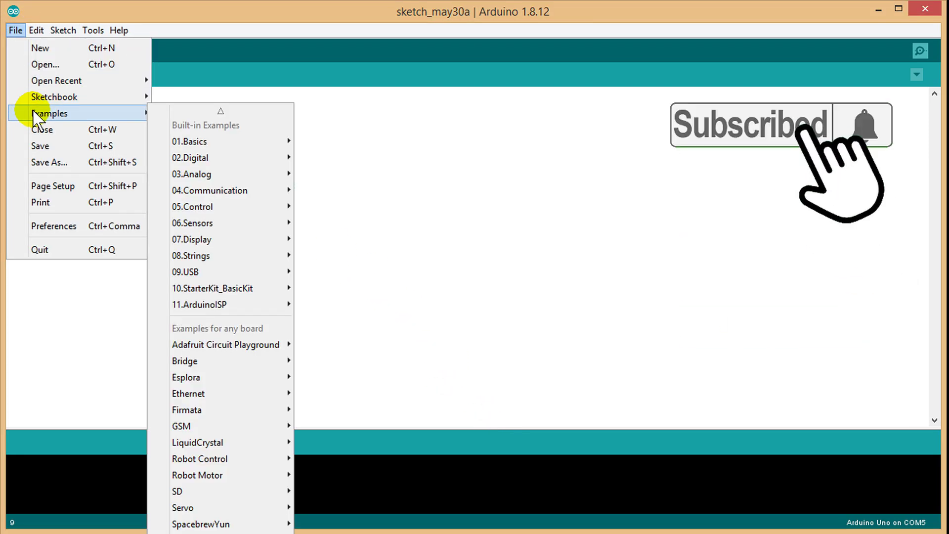
mouse_move(199, 305)
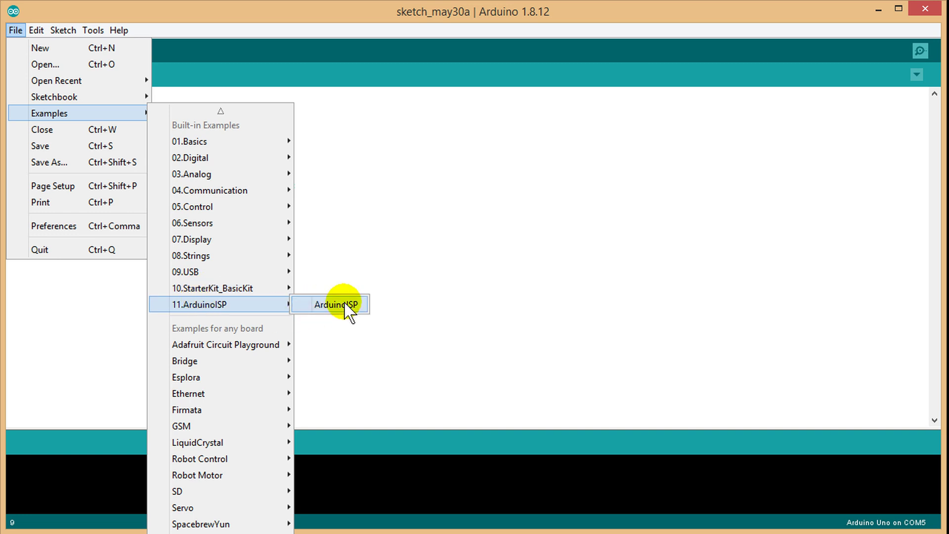
left_click(344, 303)
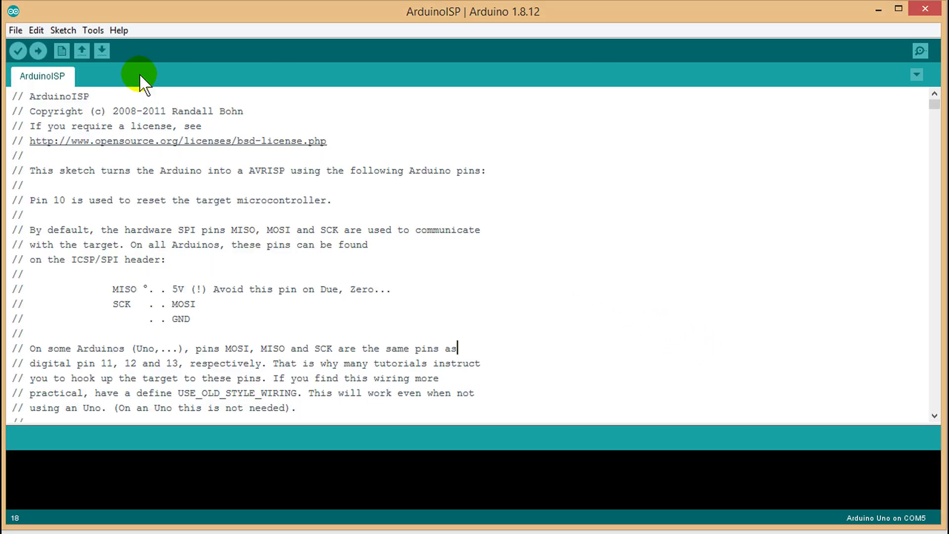
left_click(96, 31)
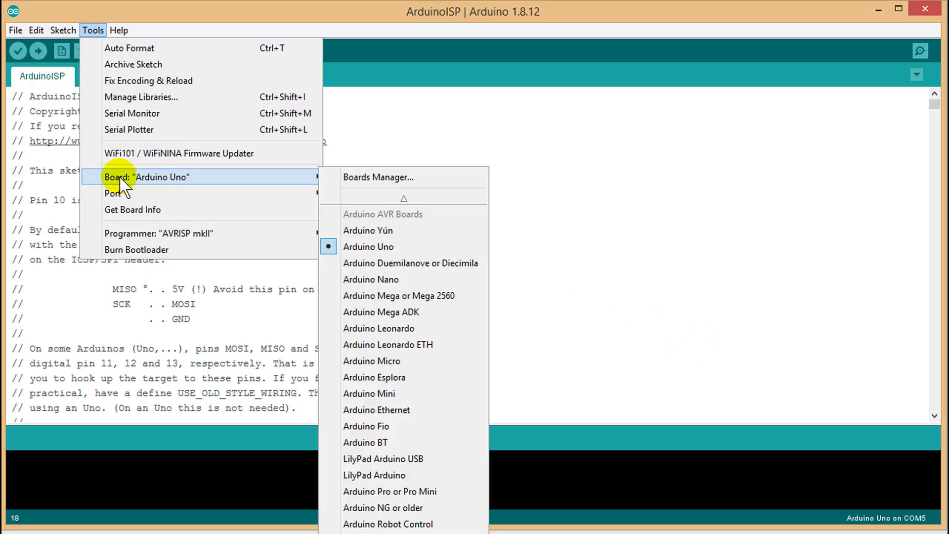
mouse_move(200, 178)
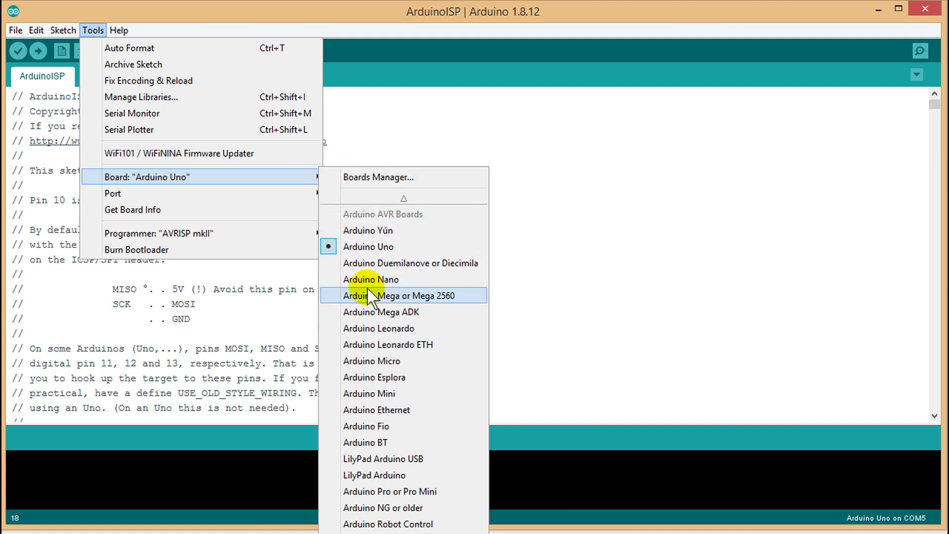
left_click(366, 248)
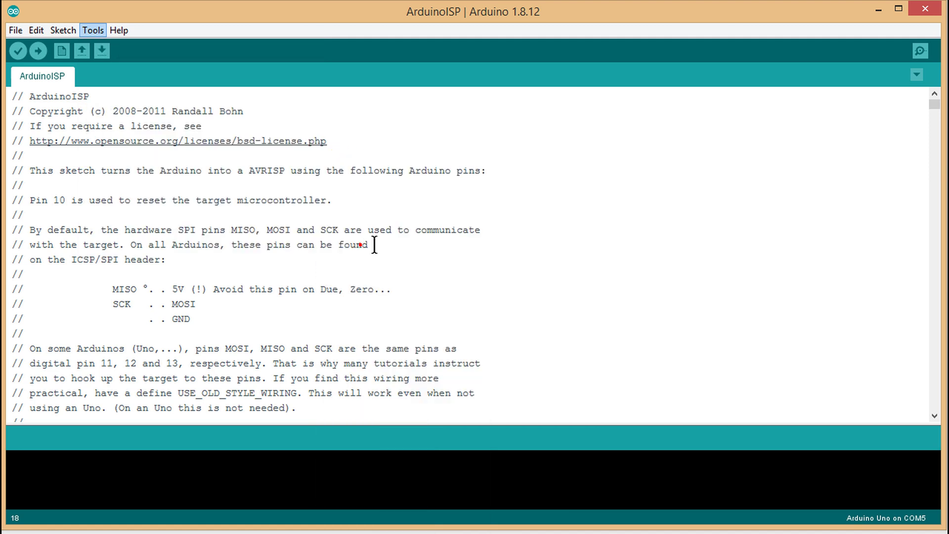
Select serial port COM6 and check the programmer setting
left_click(93, 31)
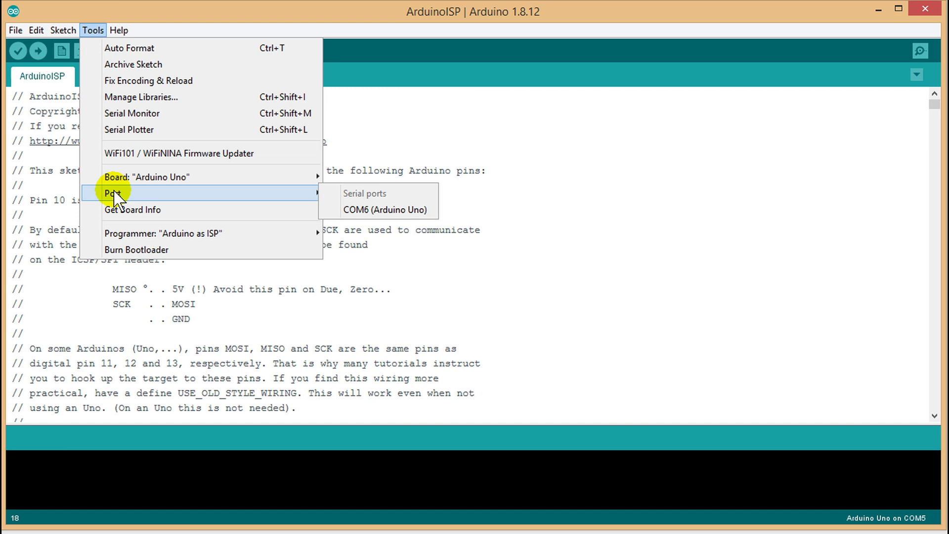
mouse_move(142, 245)
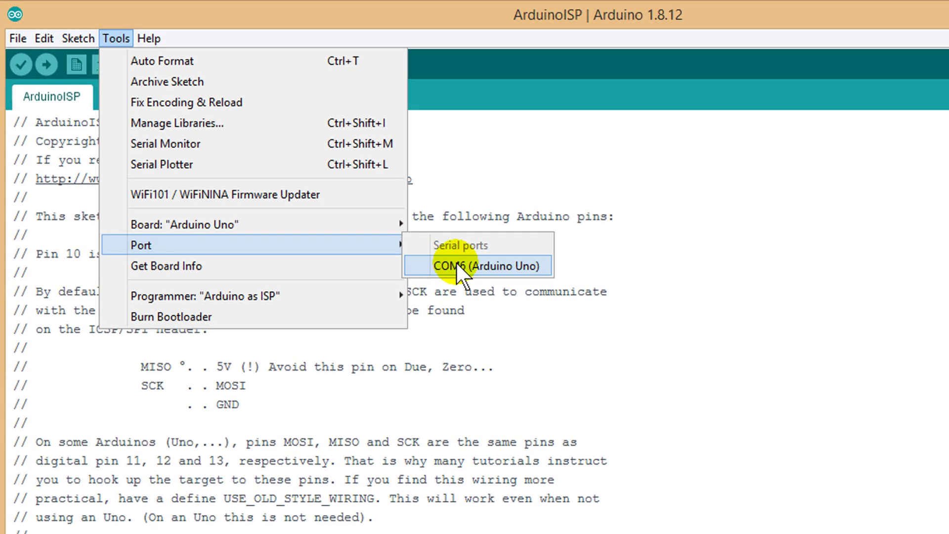
left_click(457, 269)
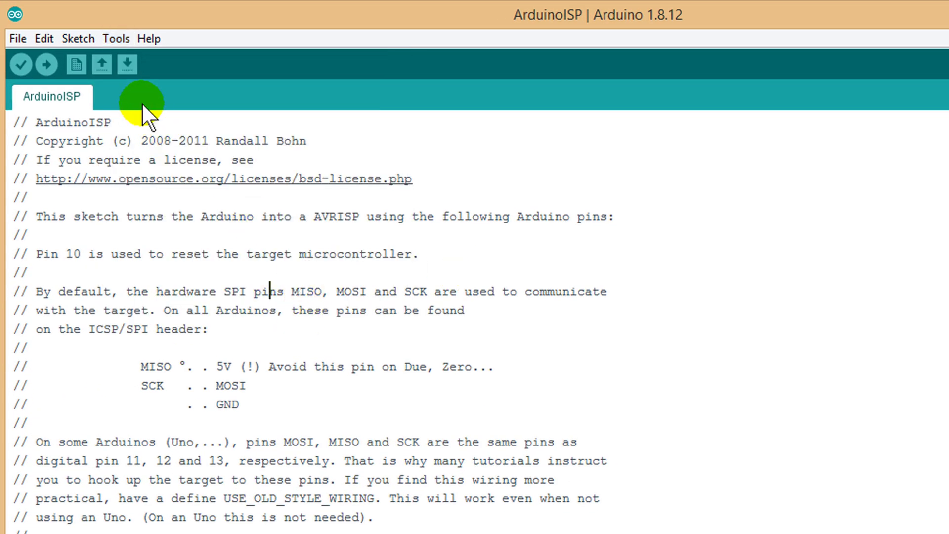
left_click(117, 38)
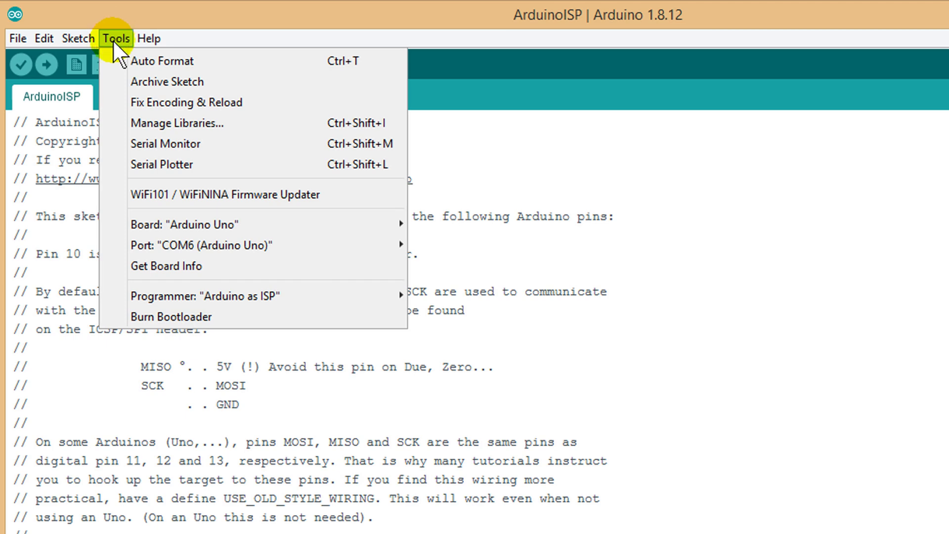
mouse_move(205, 296)
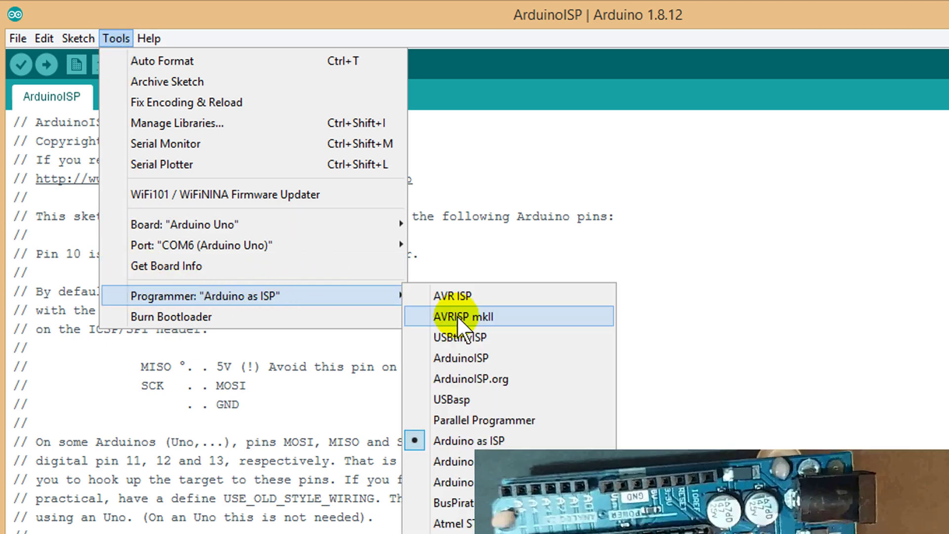
Dismiss the Programmer submenu to return to the ArduinoISP editor
left_click(274, 293)
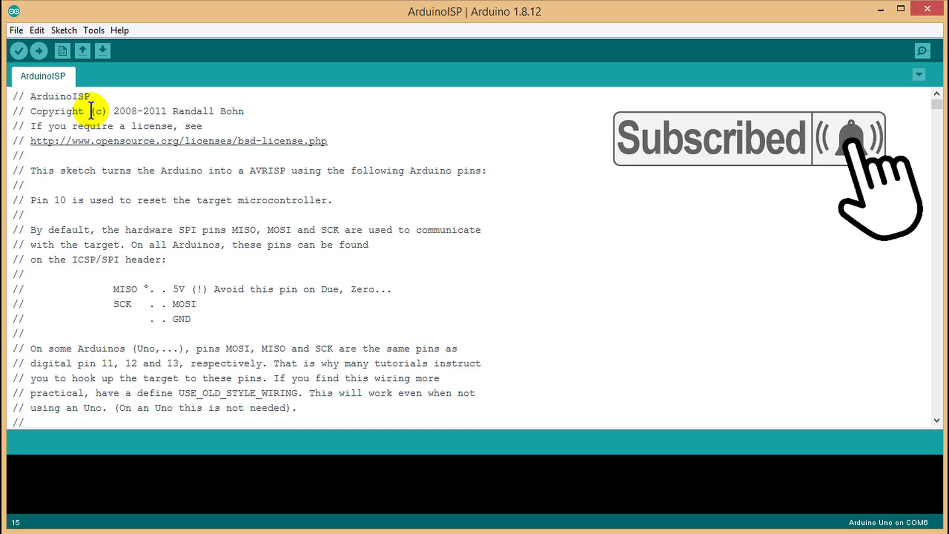
Leave Arduino Uno as the board and copy the MiniCore package URL from Notepad
left_click(94, 31)
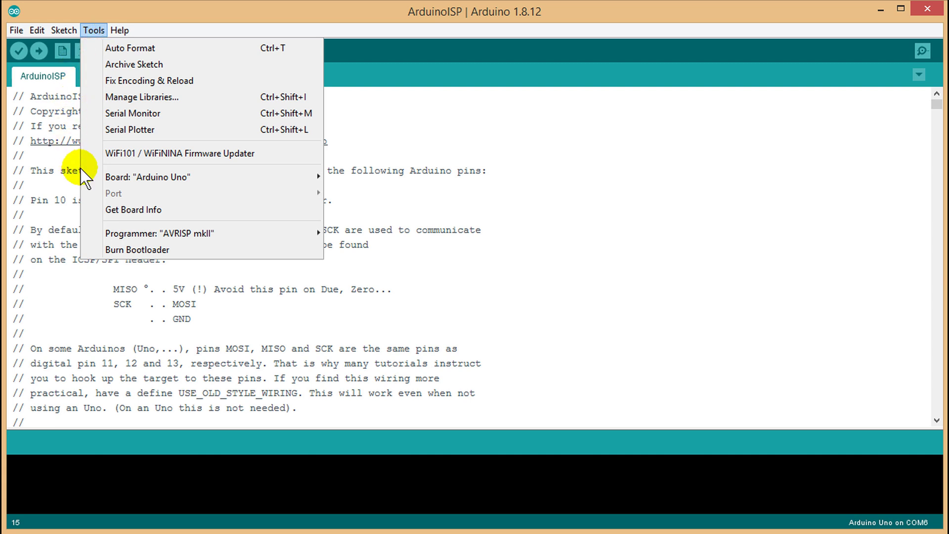
mouse_move(148, 178)
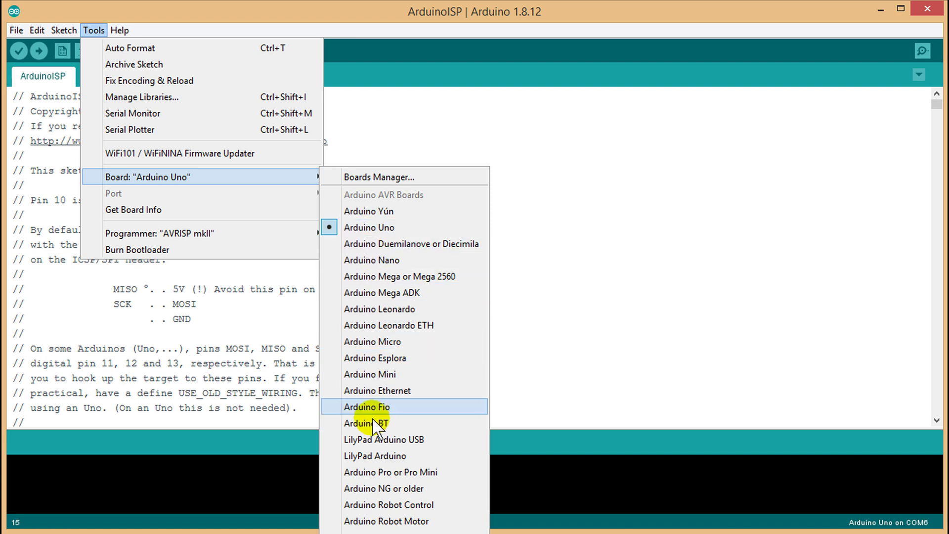
left_click(738, 382)
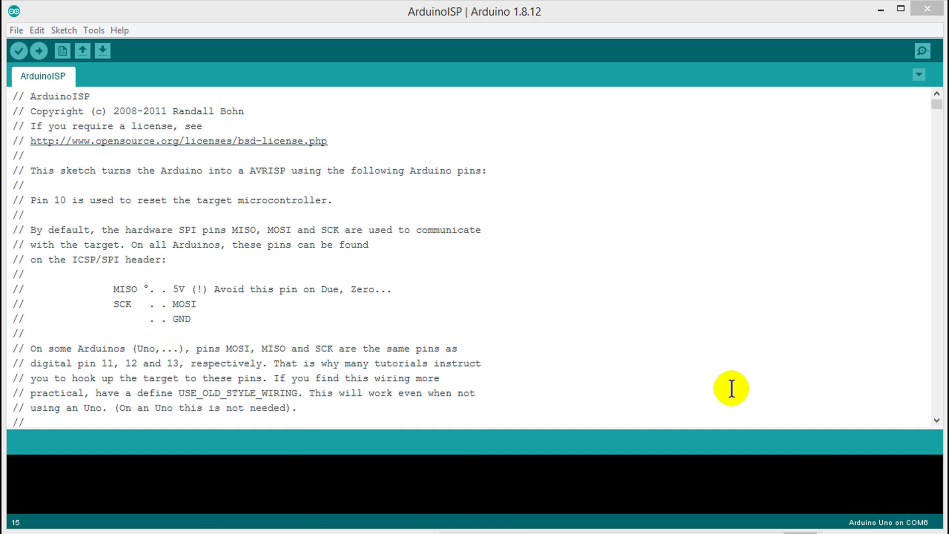
key("alt+Tab")
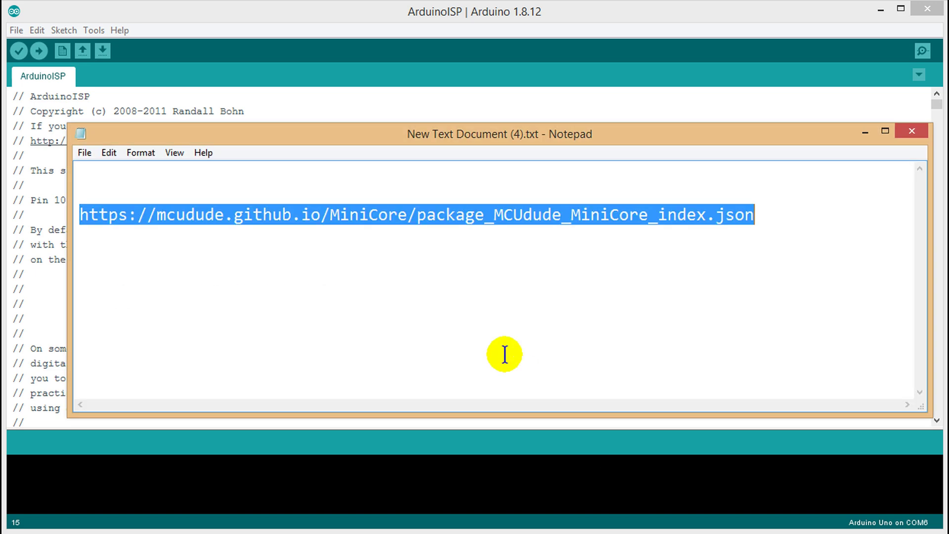
left_click(505, 353)
left_click_drag(80, 215, 683, 220)
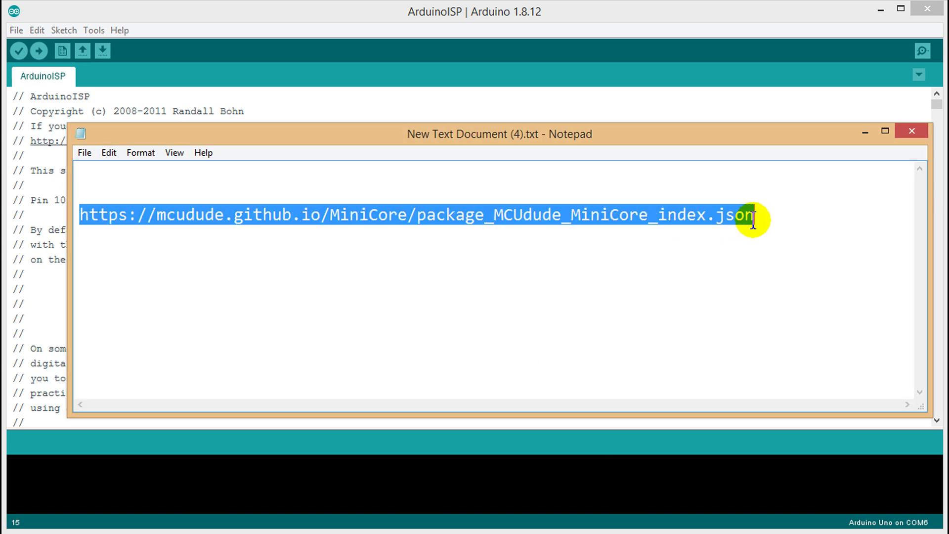
right_click(649, 215)
left_click(687, 265)
Paste the MiniCore URL over the existing Additional Boards Manager URL in Preferences
key("alt+Tab")
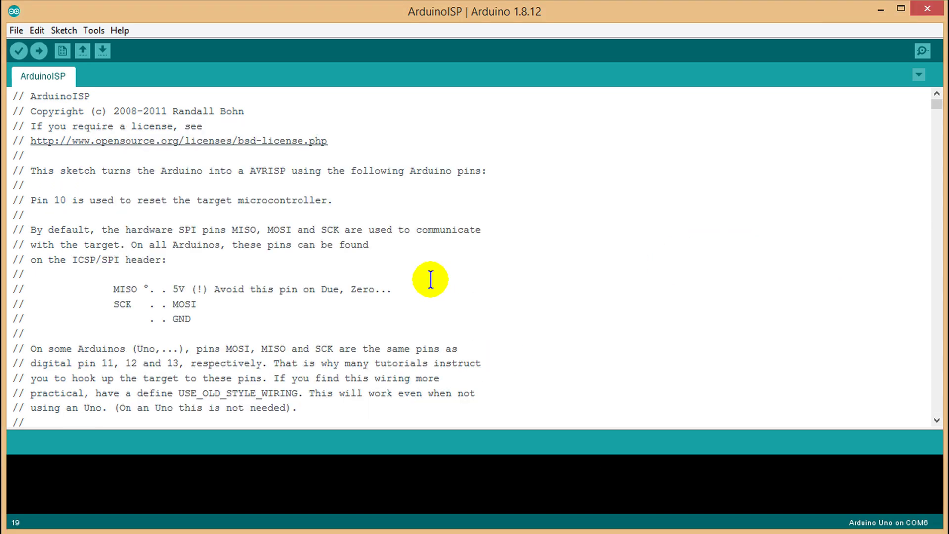
left_click(15, 33)
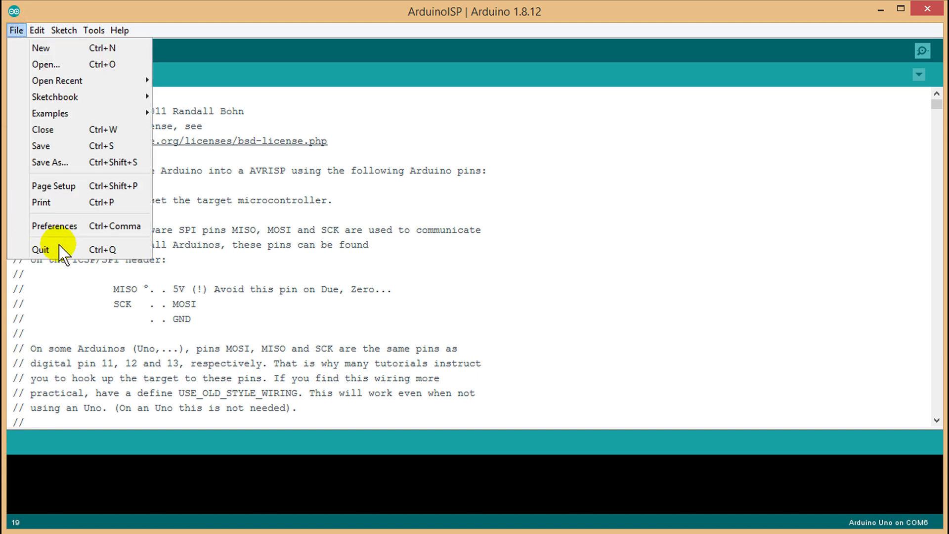
left_click(54, 225)
left_click_drag(440, 364, 312, 364)
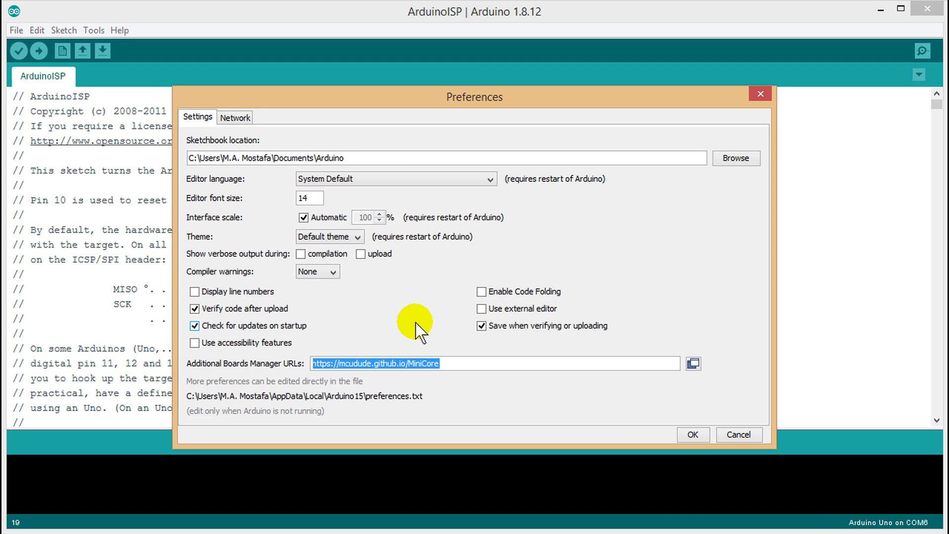
key("ctrl+v")
Save the preferences, install MiniCore from the Boards Manager, and close it
left_click(692, 435)
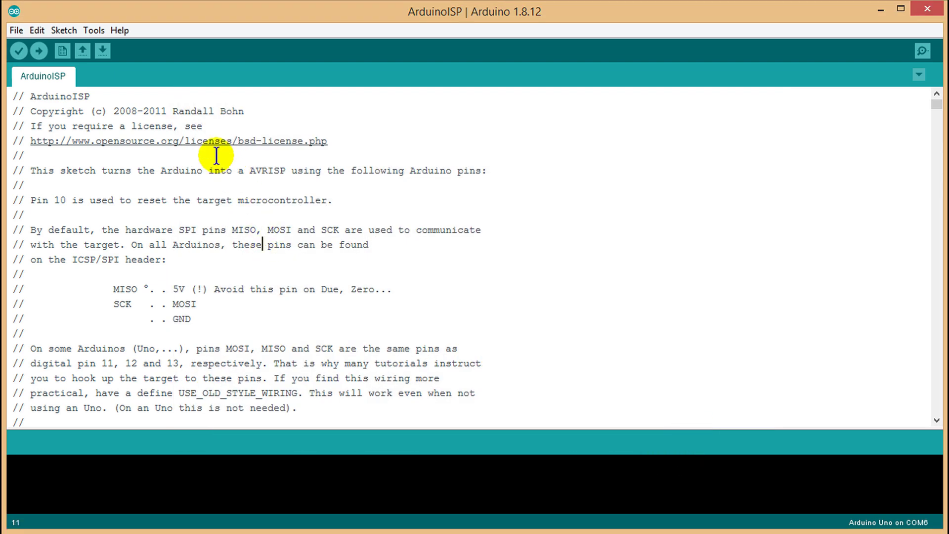
left_click(95, 29)
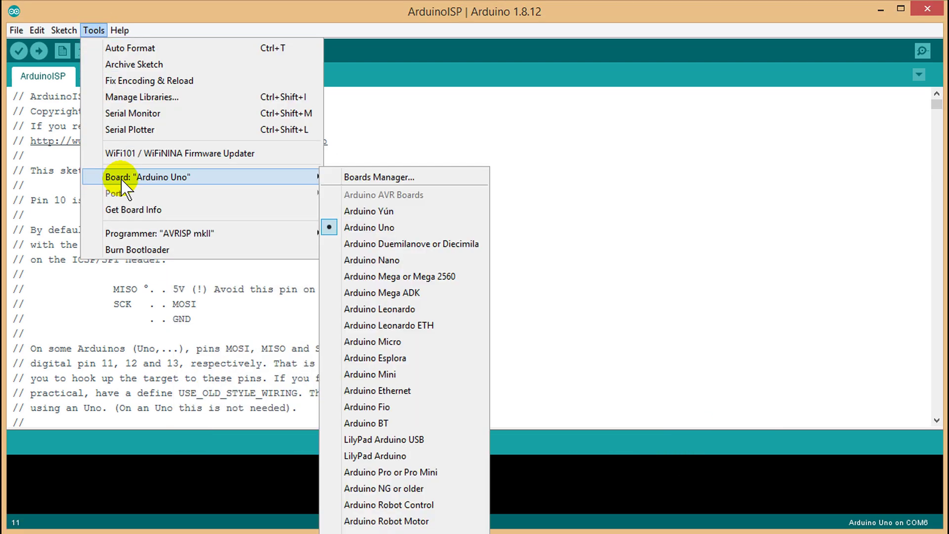
left_click(371, 176)
type("Minicore")
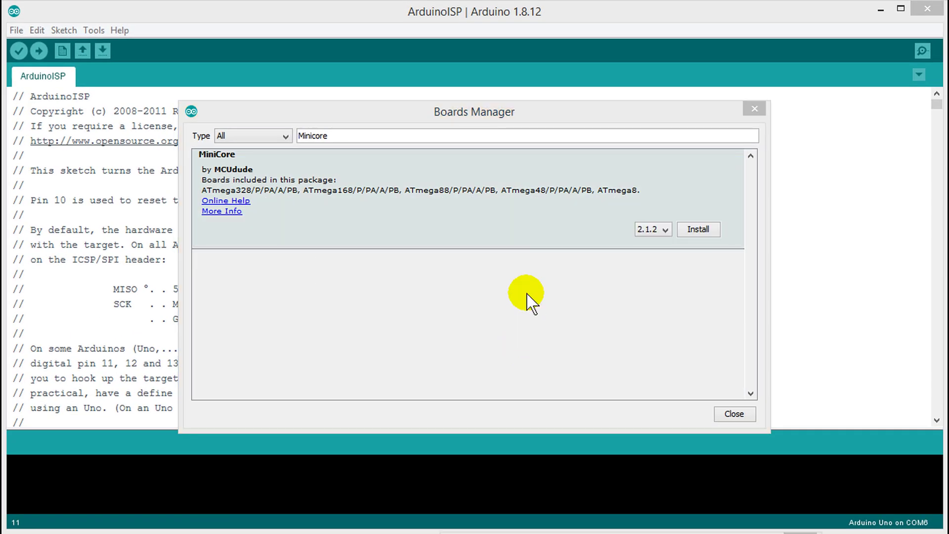
left_click(698, 229)
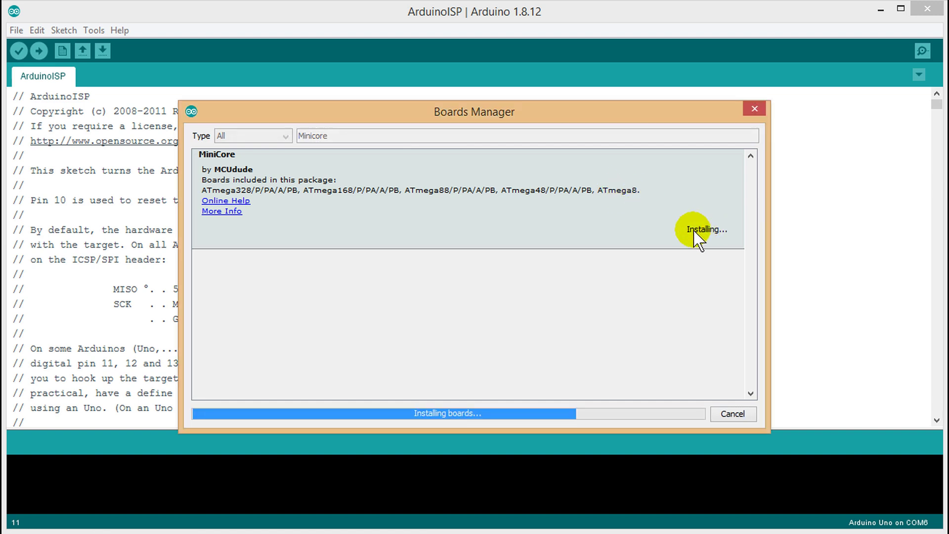
left_click(731, 414)
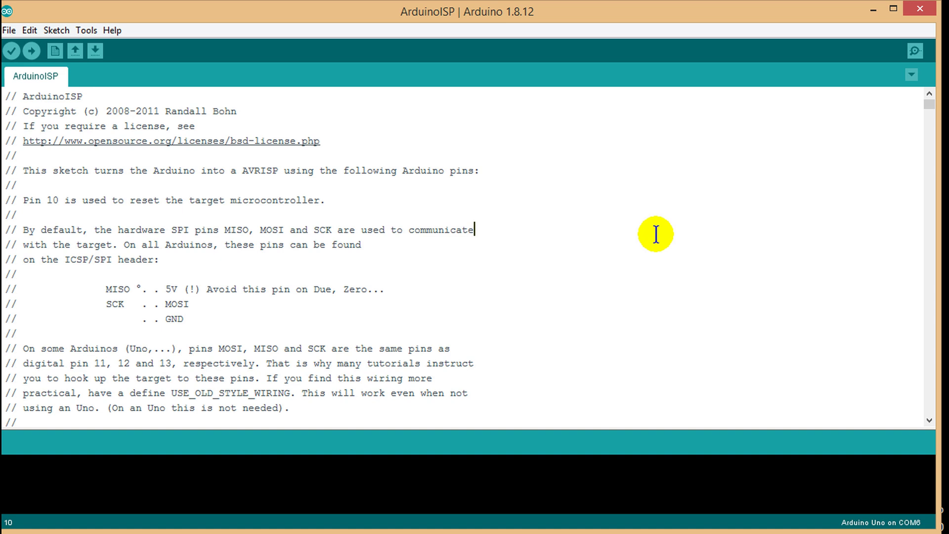
Select the MiniCore ATmega8 board, keeping the External 16 MHz clock
left_click(89, 29)
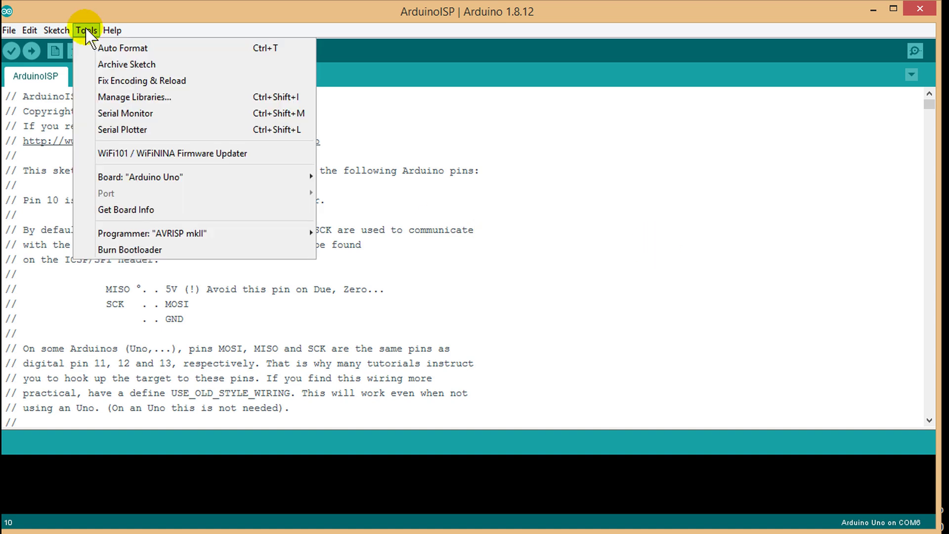
mouse_move(140, 177)
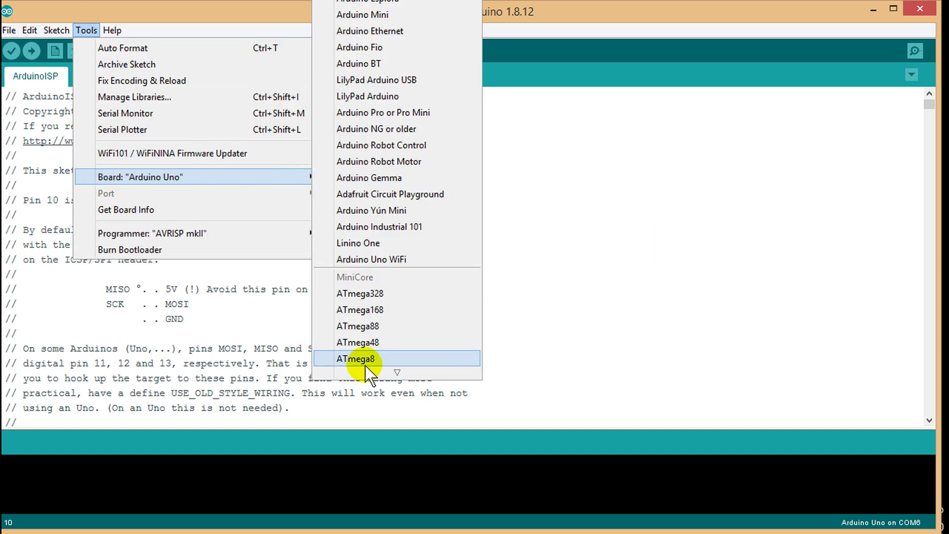
left_click(381, 359)
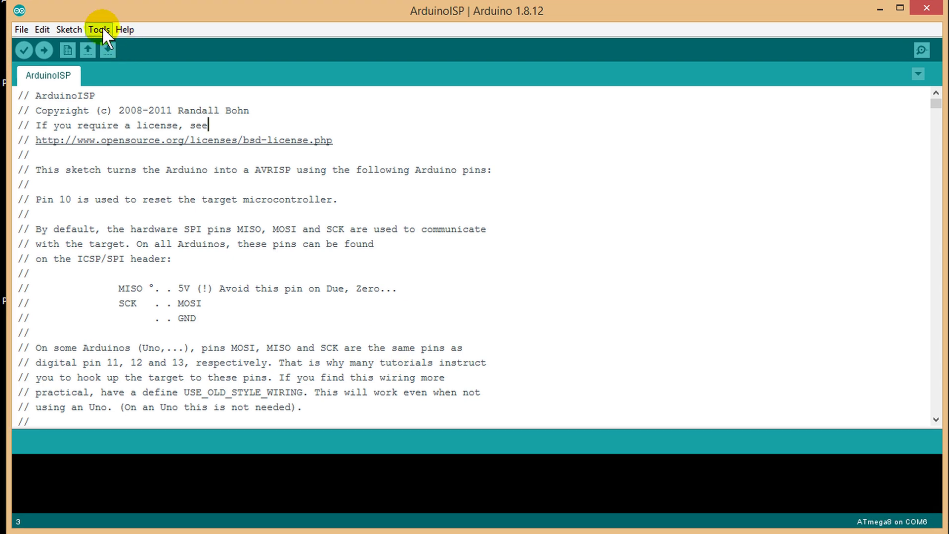
left_click(102, 30)
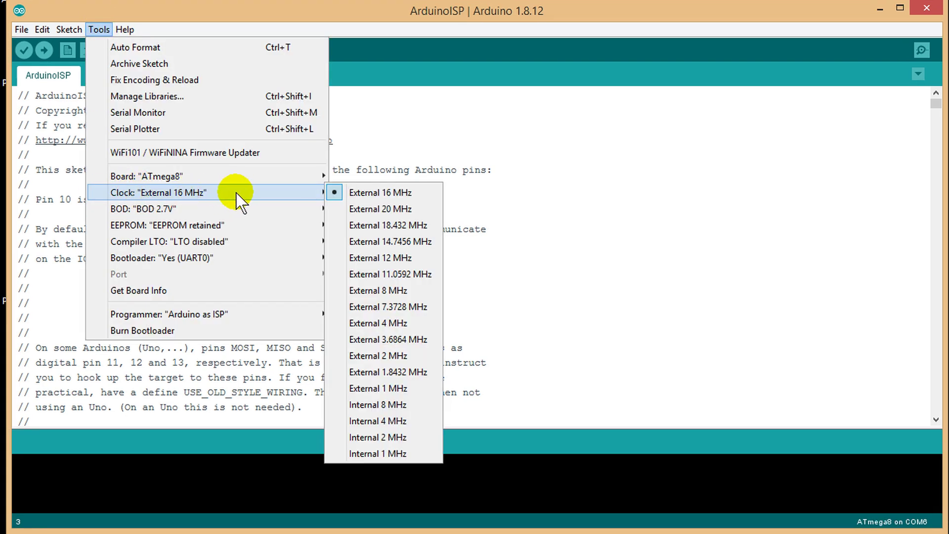
left_click(374, 196)
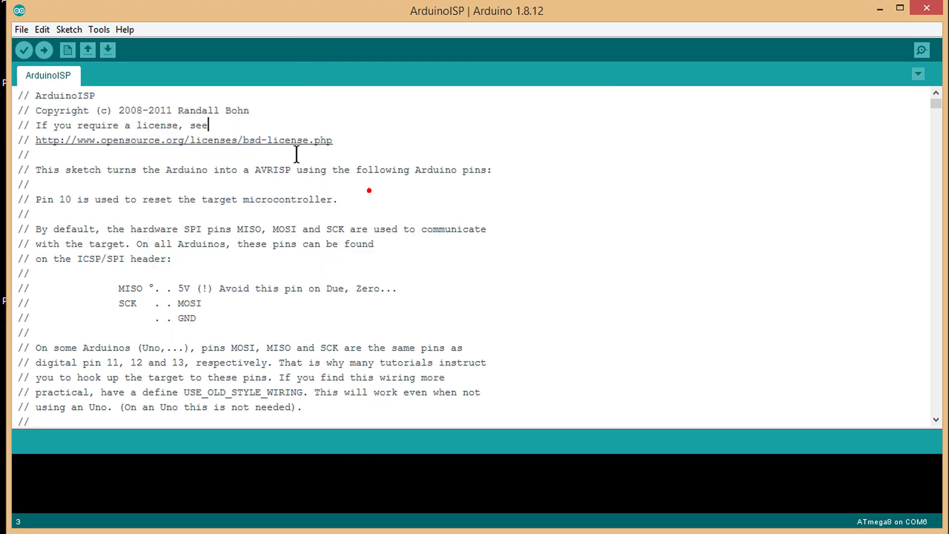
Enable link-time optimization and set Arduino as ISP as the programmer
left_click(98, 29)
mouse_move(216, 208)
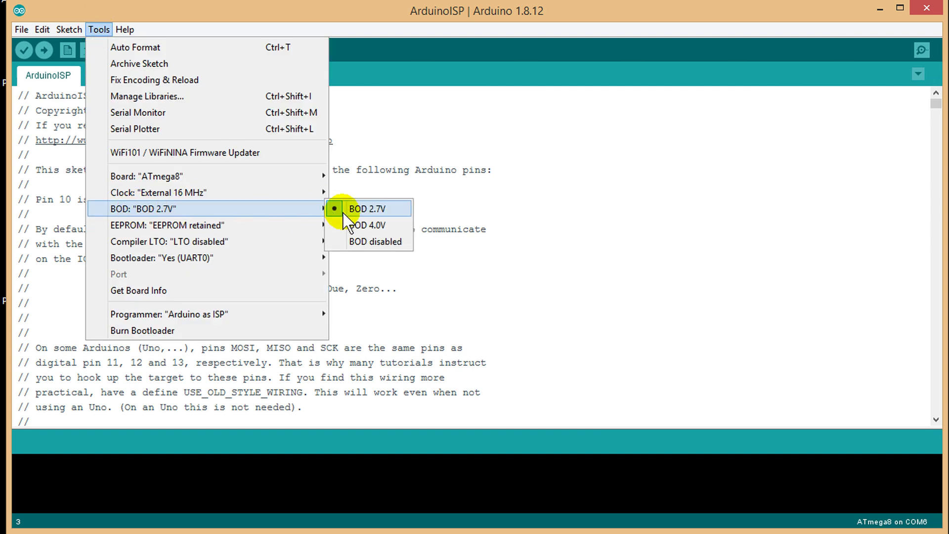
mouse_move(168, 225)
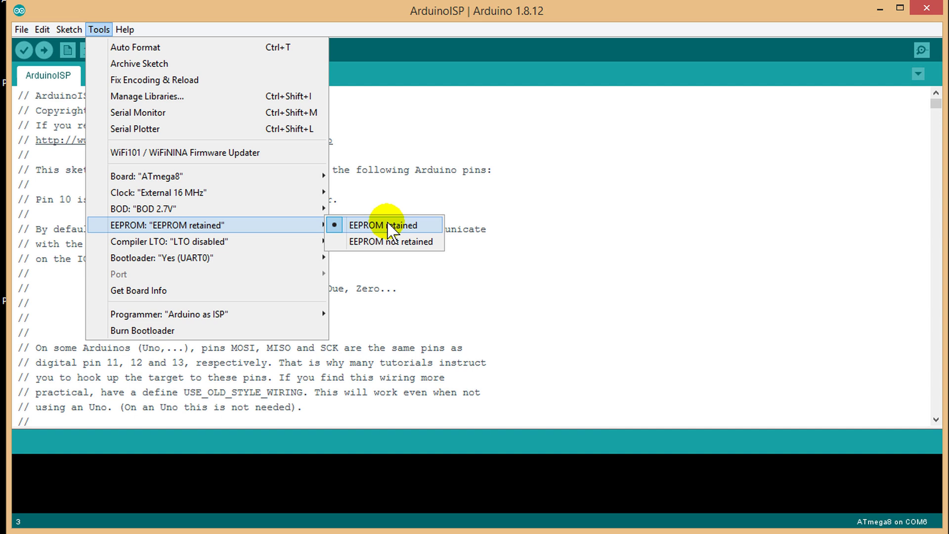
mouse_move(169, 242)
left_click(387, 259)
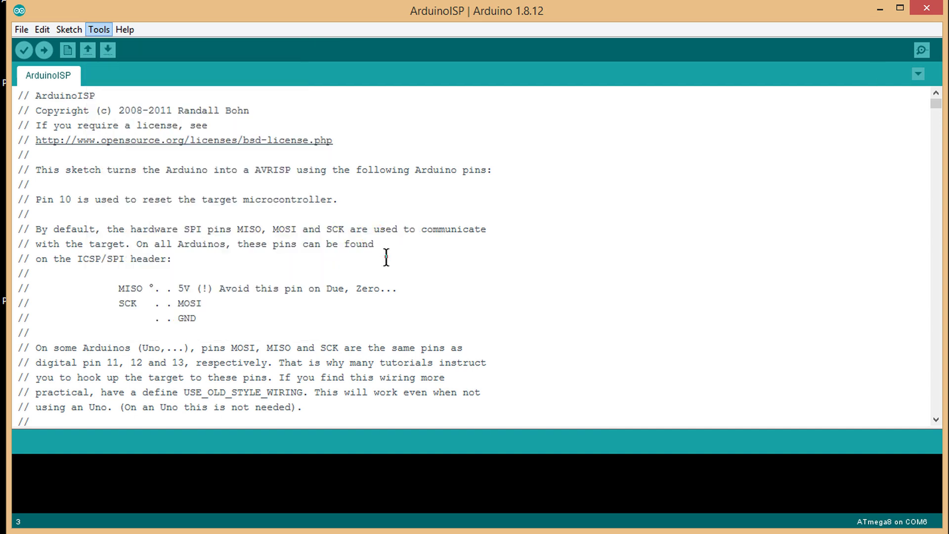
left_click(99, 28)
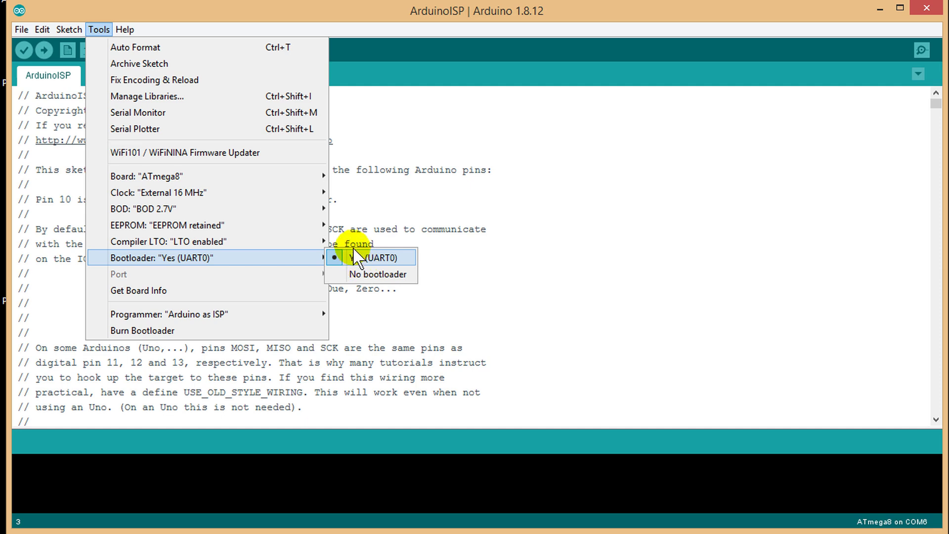
mouse_move(170, 314)
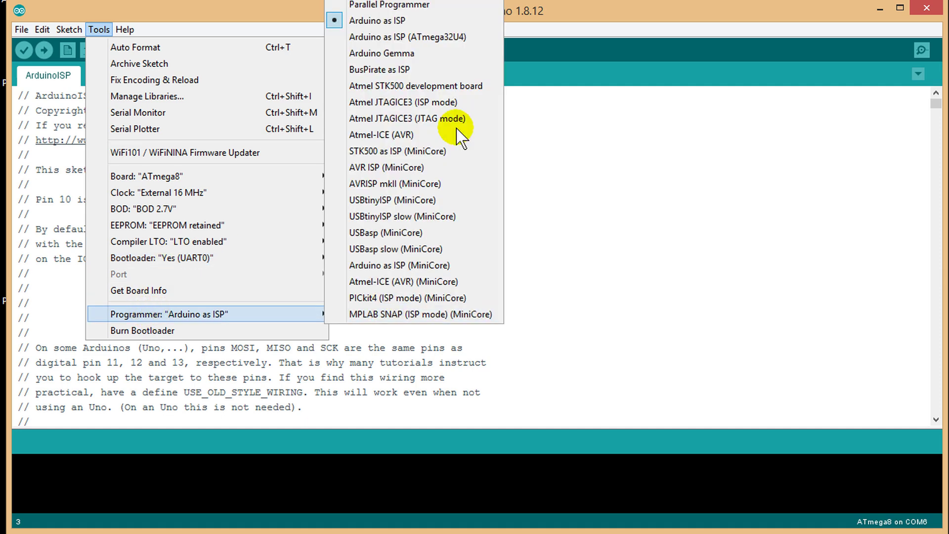
left_click(386, 25)
Open the Sequential_LED_blinking.ino sketch
left_click(17, 31)
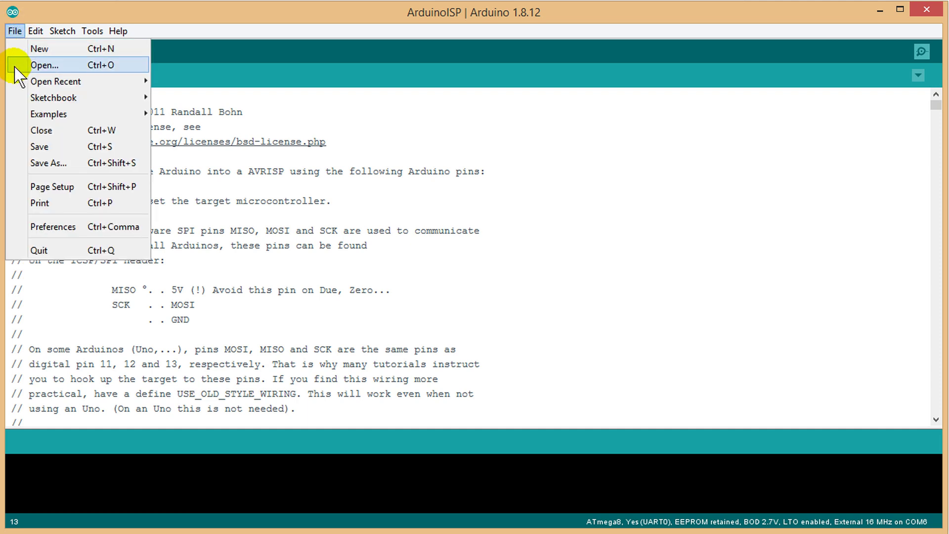
left_click(43, 65)
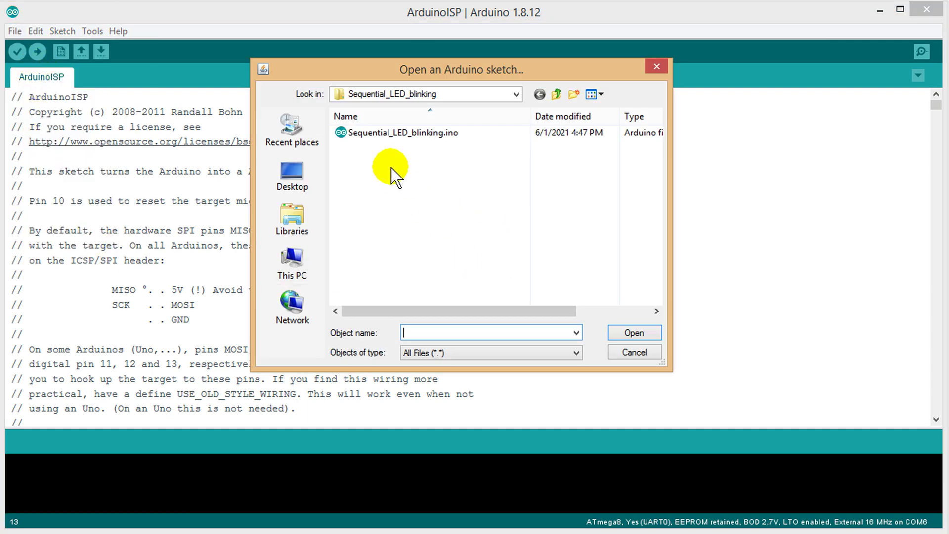
double_click(382, 134)
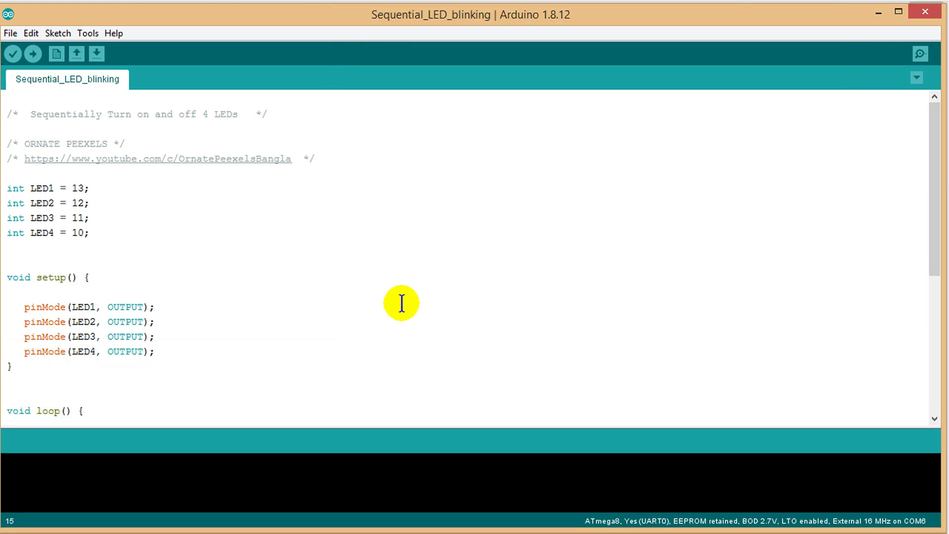
Check the board settings and upload the sketch using the programmer
left_click(89, 33)
left_click(86, 34)
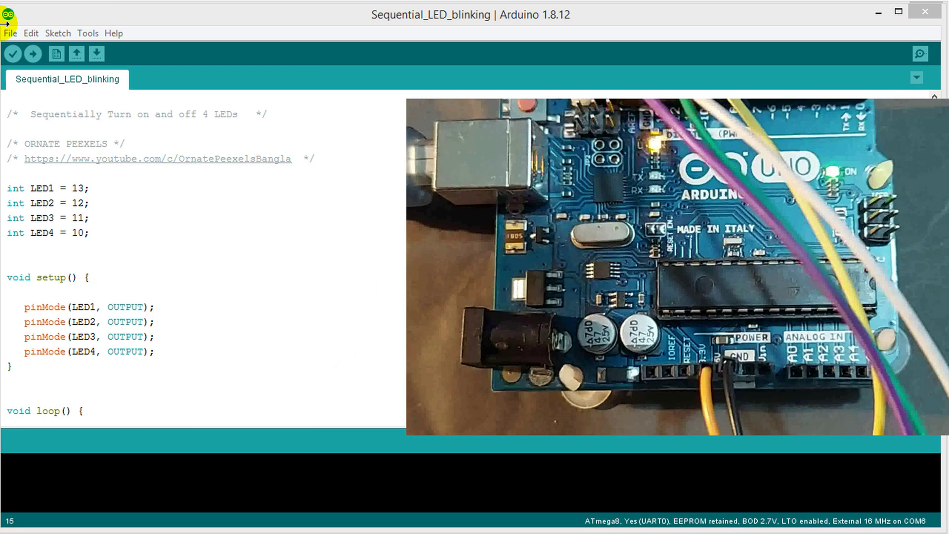
left_click(57, 32)
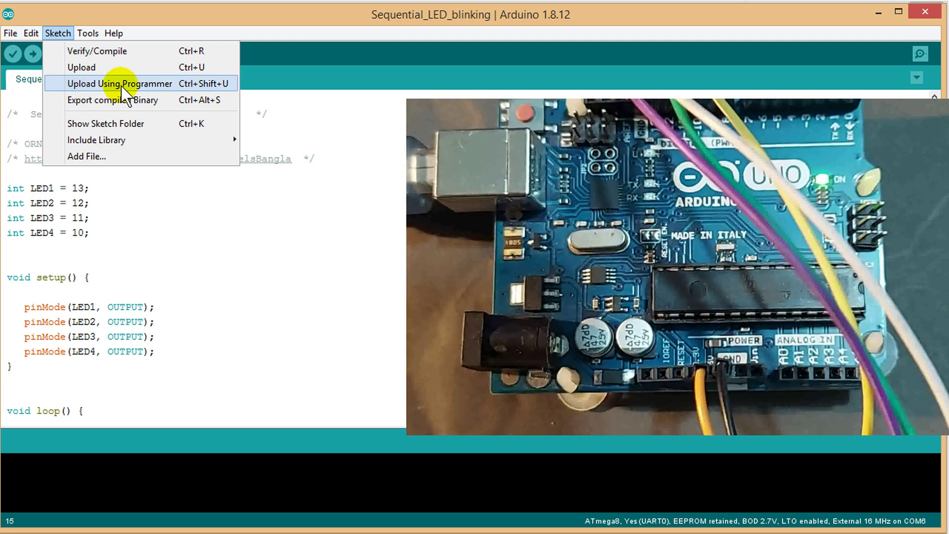
left_click(92, 82)
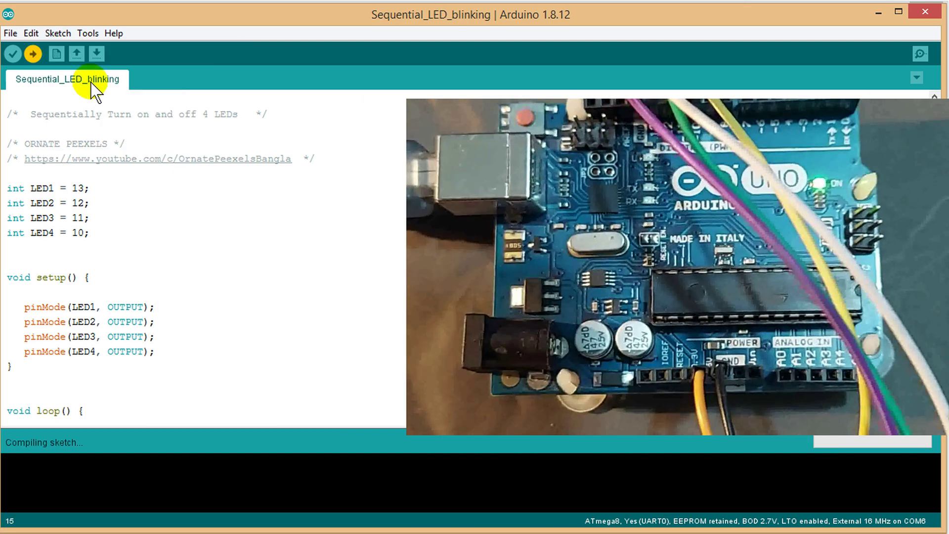